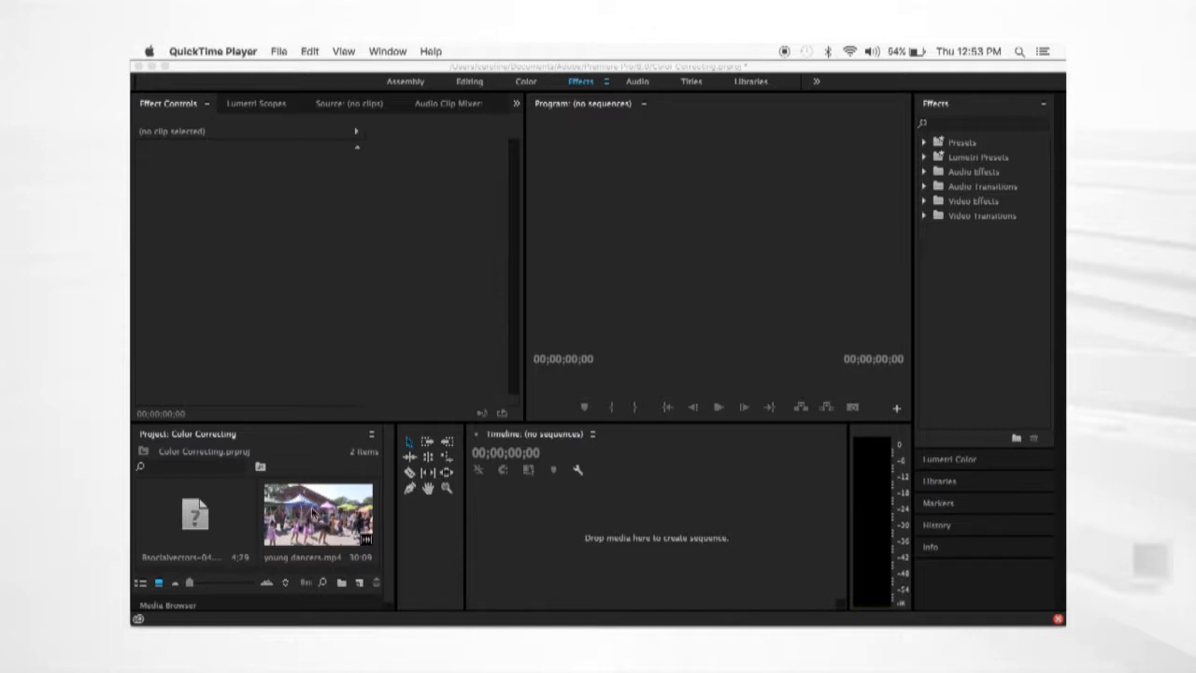
- Create a sequence from the young dancers.mp4 clip and play it, pausing about 12 seconds in
click(313, 514)
click(305, 522)
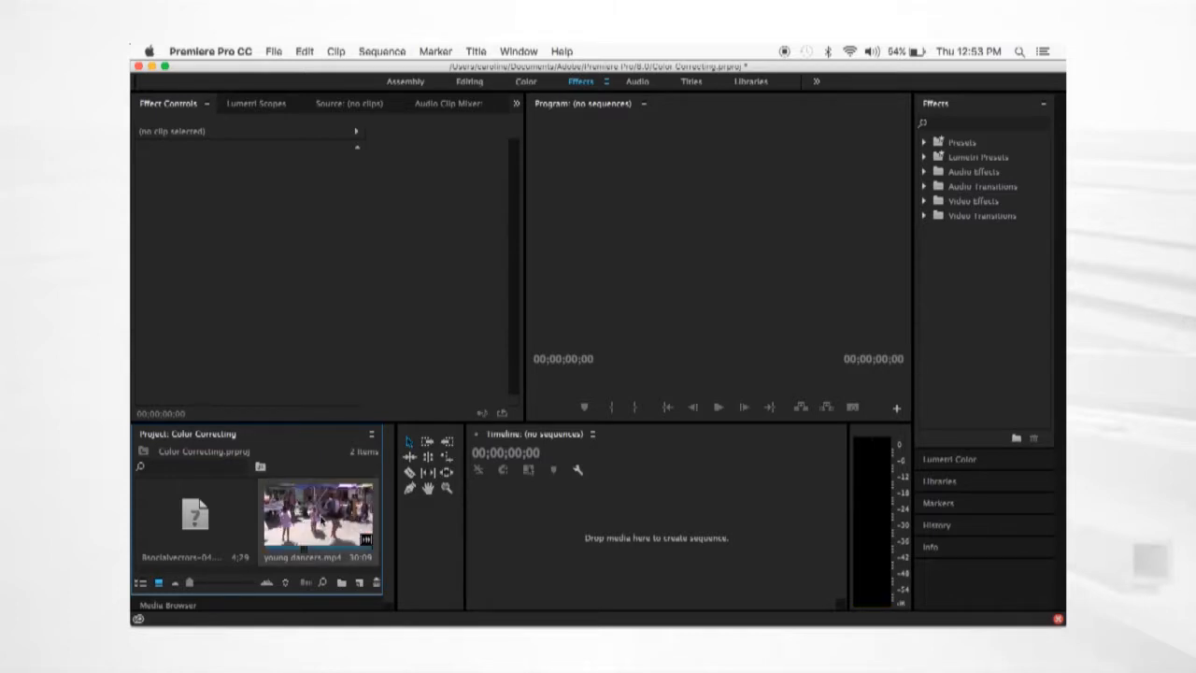
drag(321, 519, 583, 526)
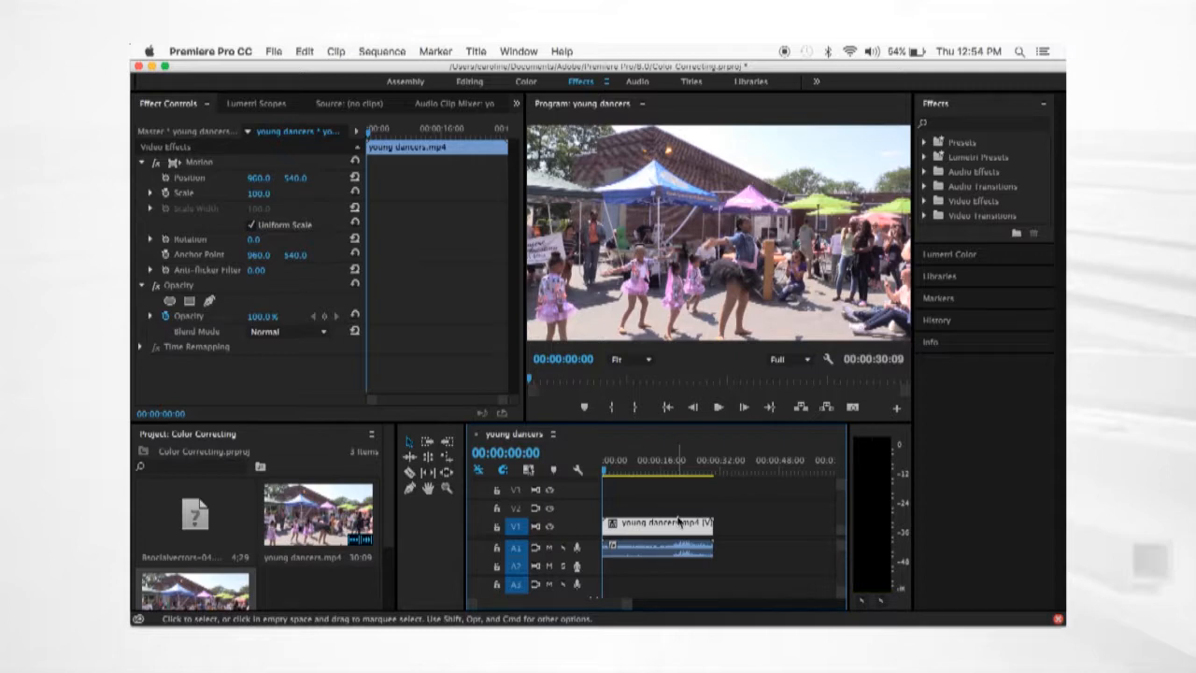
key(space)
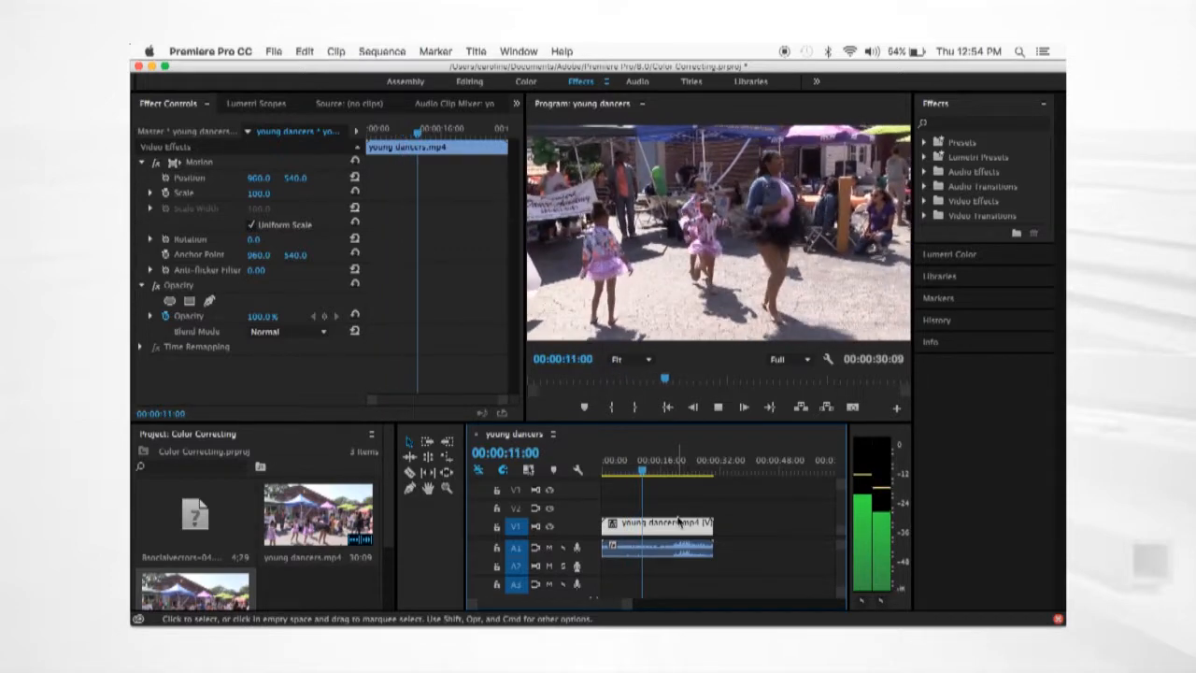
key(space)
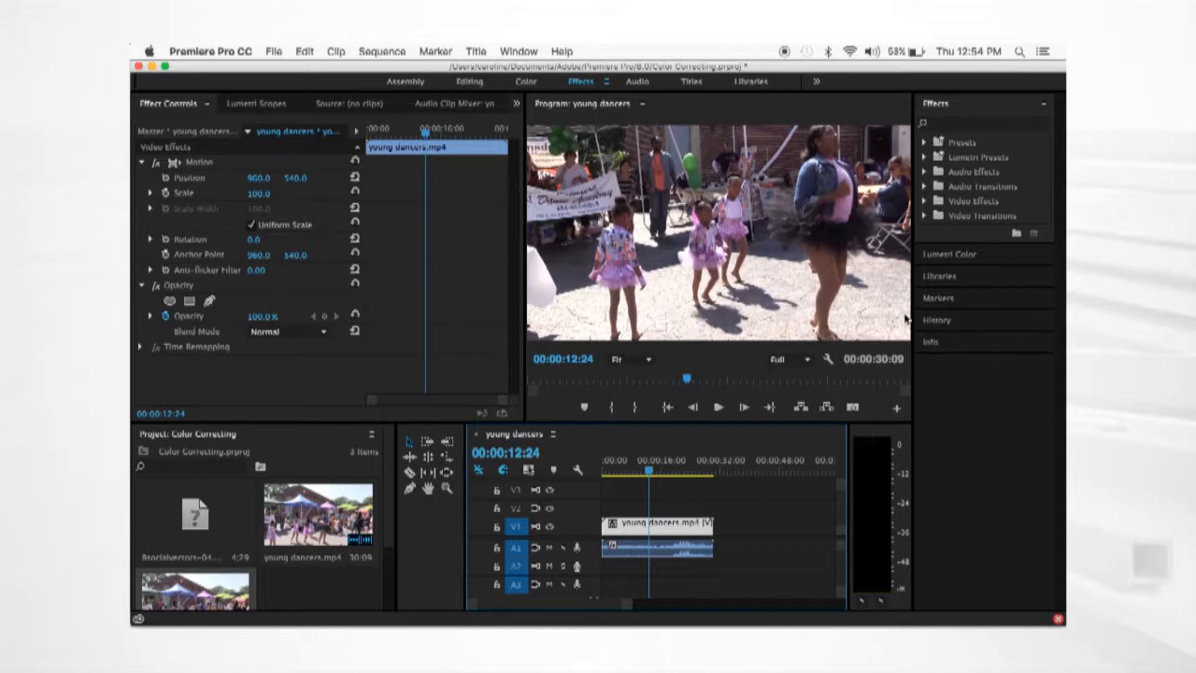
- Open the Lumetri Color controls for the clip, keeping the Effects workspace
click(951, 257)
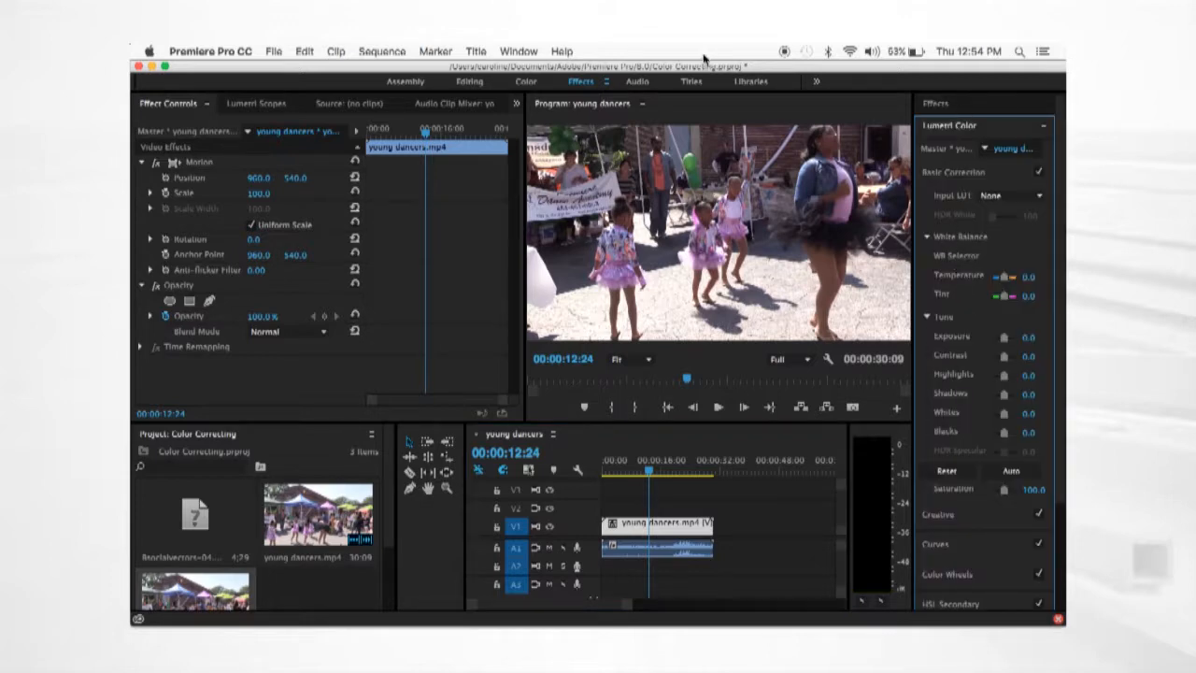
click(520, 51)
mouse_move(533, 69)
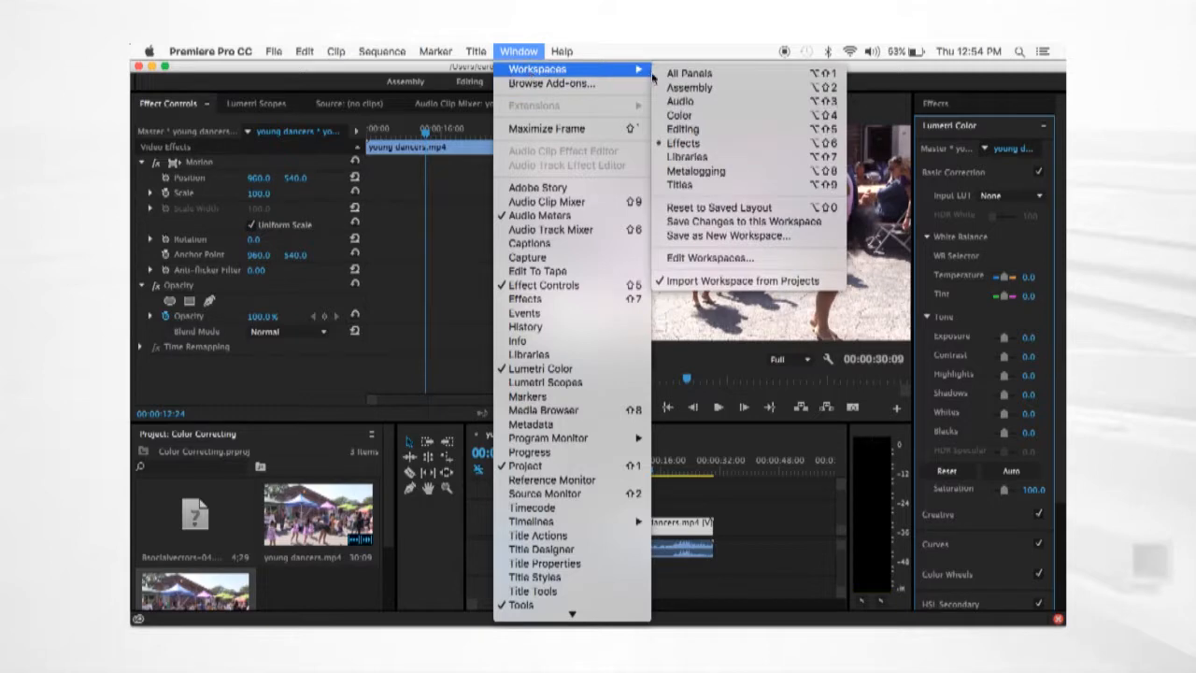
click(683, 144)
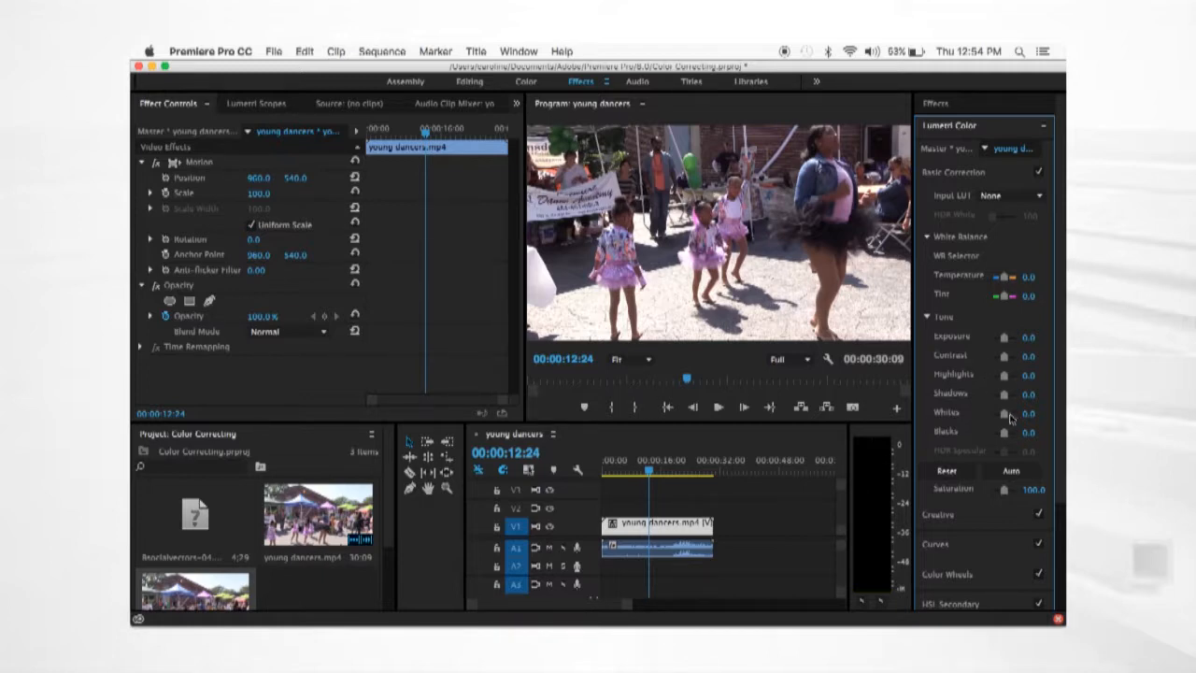
- Lower the clip's Highlights to about -31.3 and raise its Contrast to about 37.5
drag(1006, 383, 1002, 386)
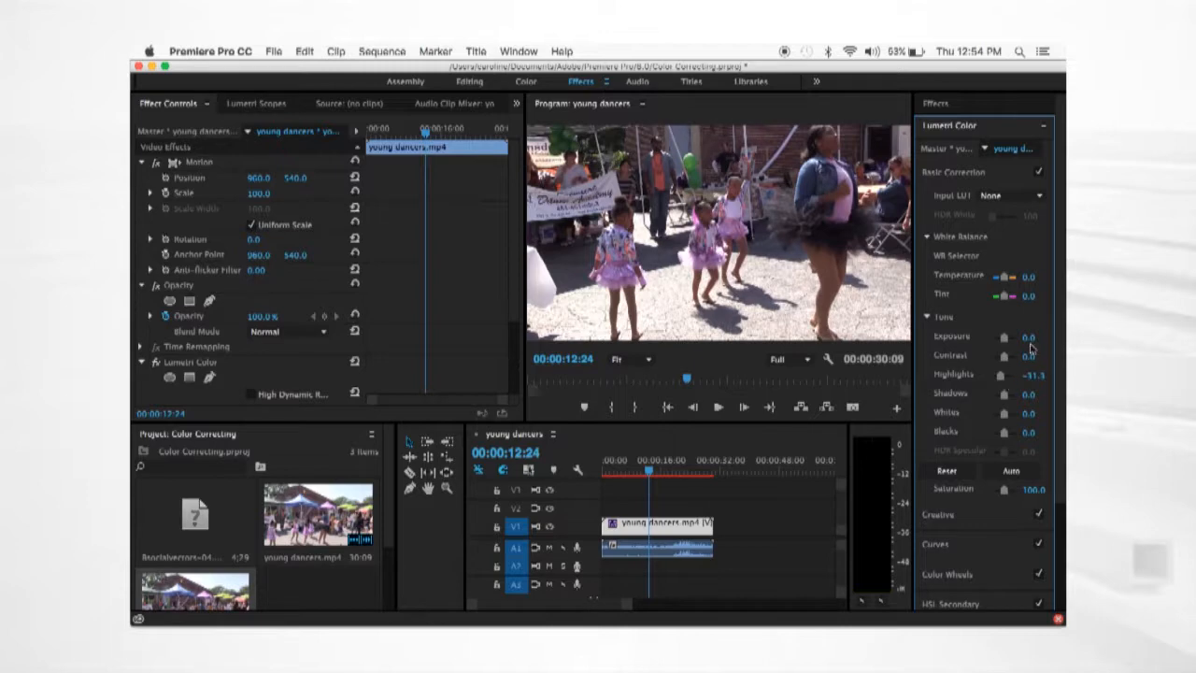
drag(1004, 357, 1011, 362)
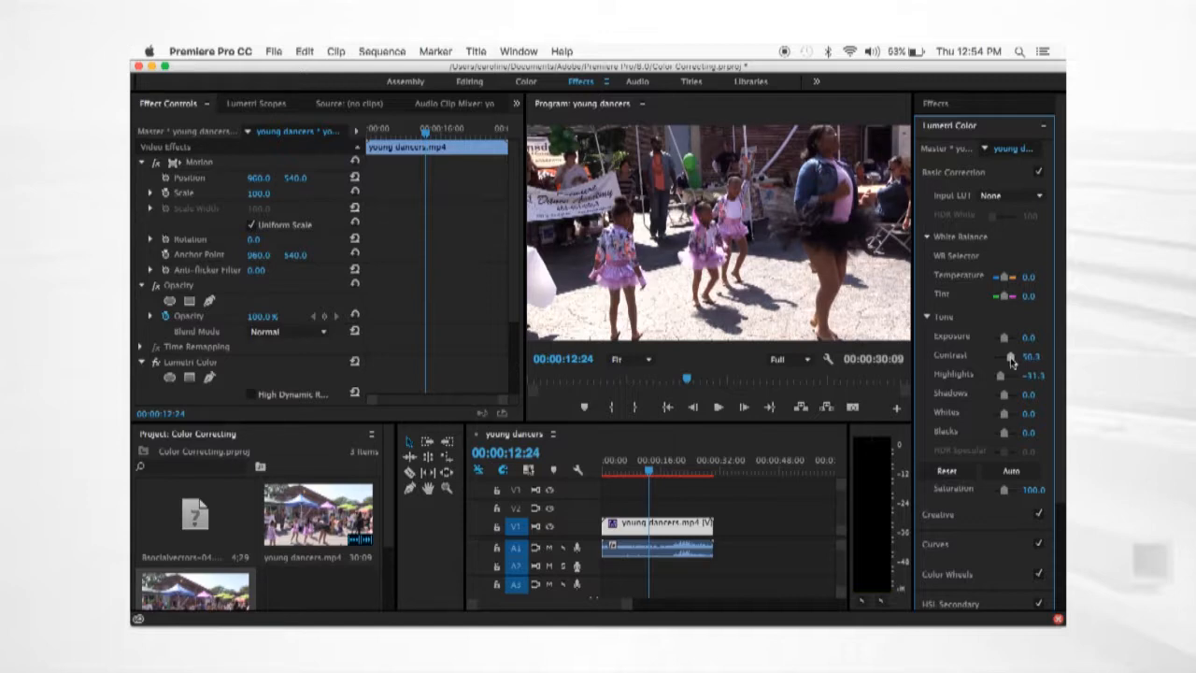
drag(1011, 362, 1009, 363)
- Try raising the clip's Exposure to about 1.3, and return it to 0
drag(1005, 338, 1008, 342)
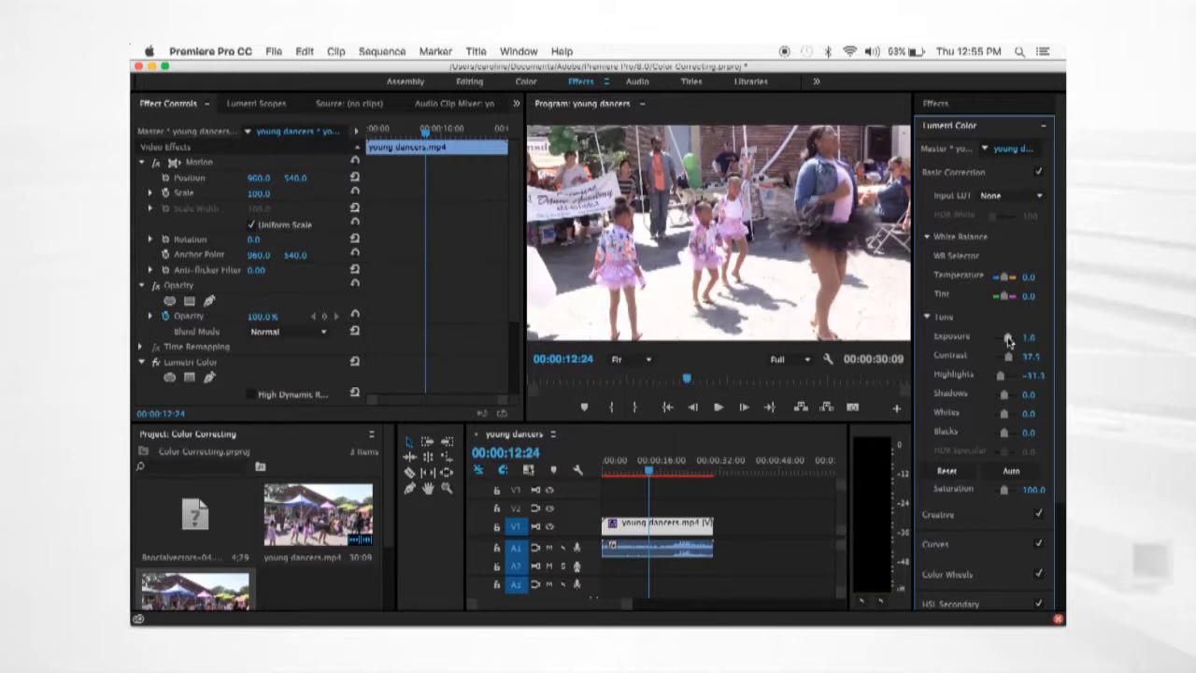
drag(1008, 342, 1007, 341)
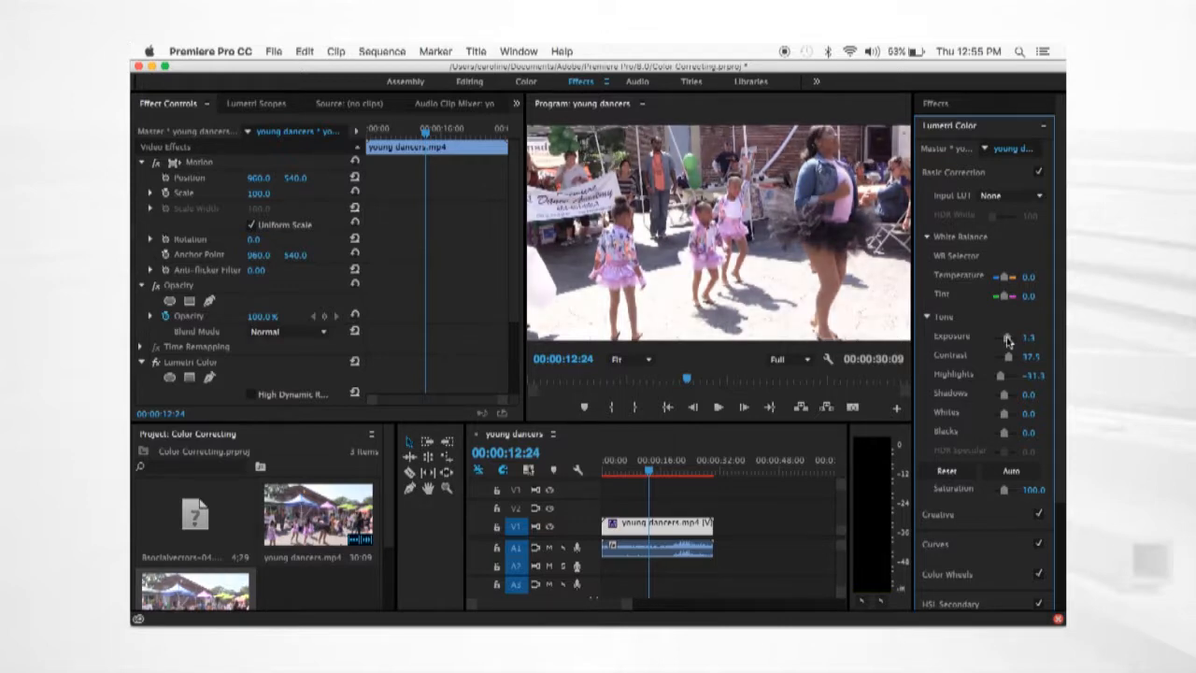
click(1025, 340)
text(0)
key(Return)
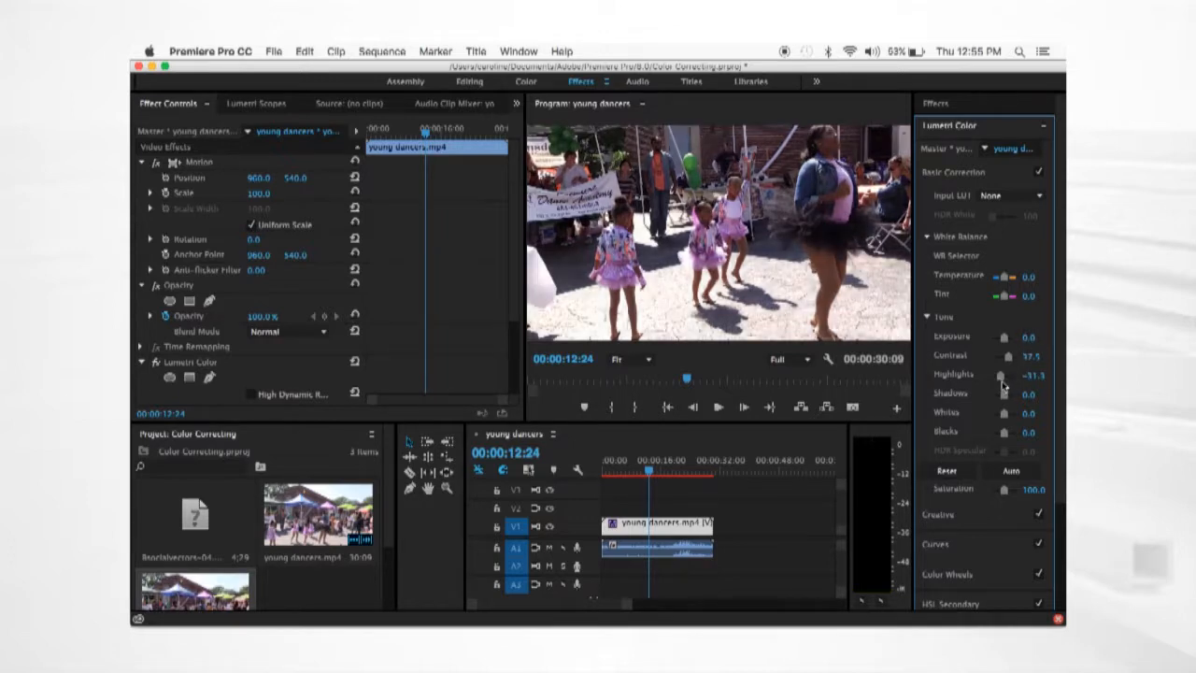
- Adjust the clip's tone with Highlights at about 37.5, Blacks at about 6.3 and Contrast at about 43.8
drag(1001, 380, 1009, 382)
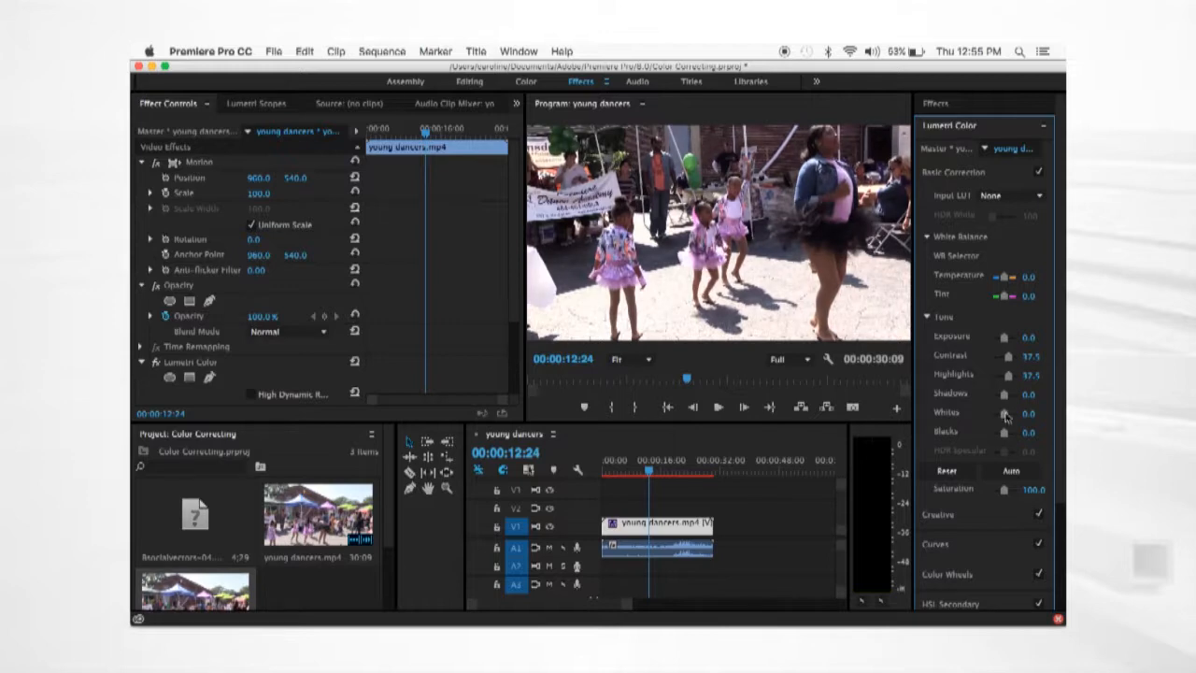
drag(1005, 435, 1006, 438)
drag(1008, 360, 1010, 362)
- Try Saturation values of 145 and 120 on the clip
click(1031, 491)
text(145)
key(Return)
click(1036, 488)
text(1)
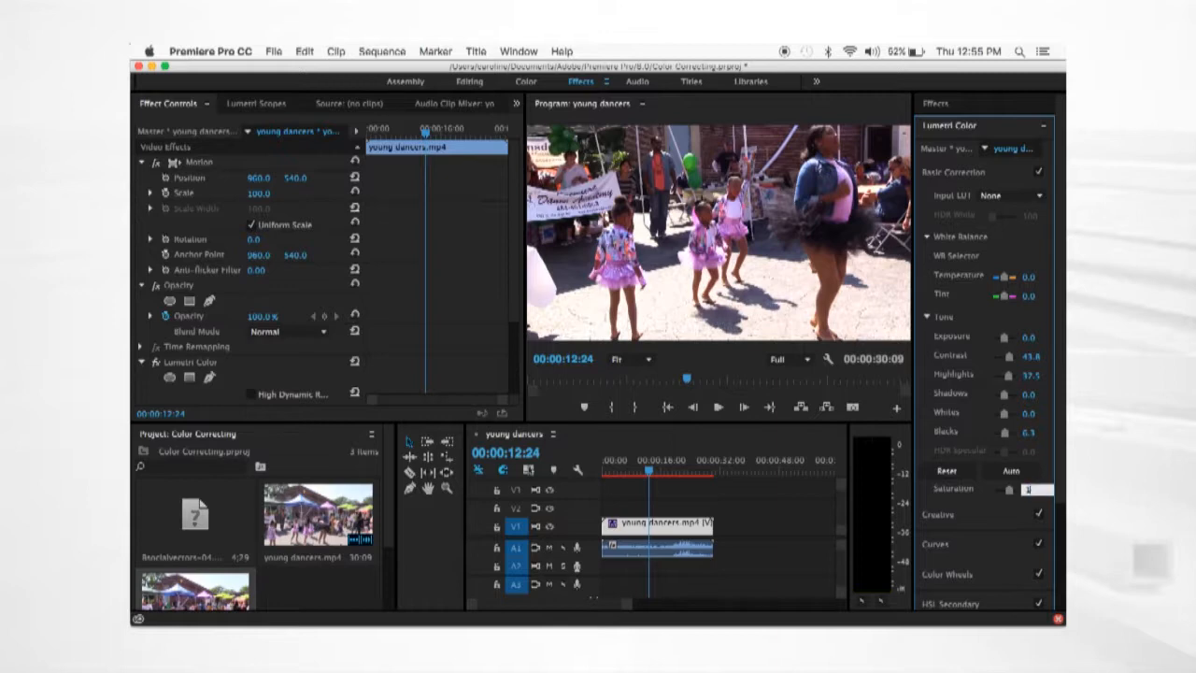
text(20)
key(Return)
- Set the clip's Saturation to 110
click(1036, 489)
text(110)
key(Return)
- Return the playhead to the start of the sequence and render the color-corrected clip for preview
drag(652, 478, 590, 482)
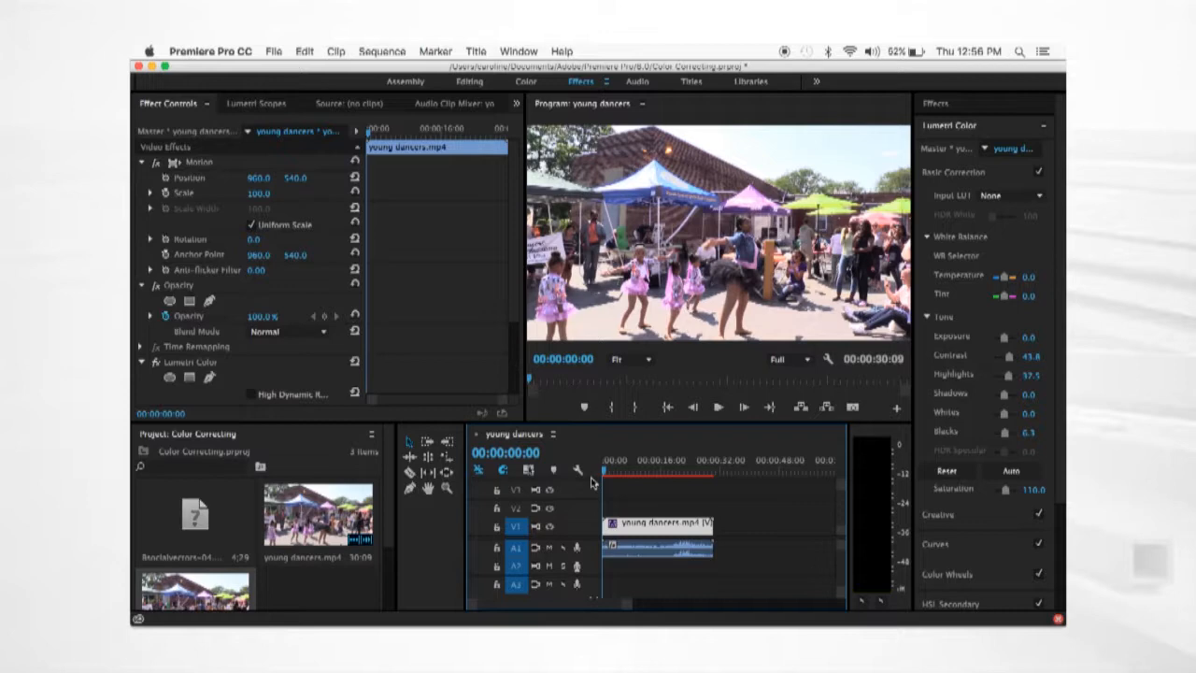
key(Return)
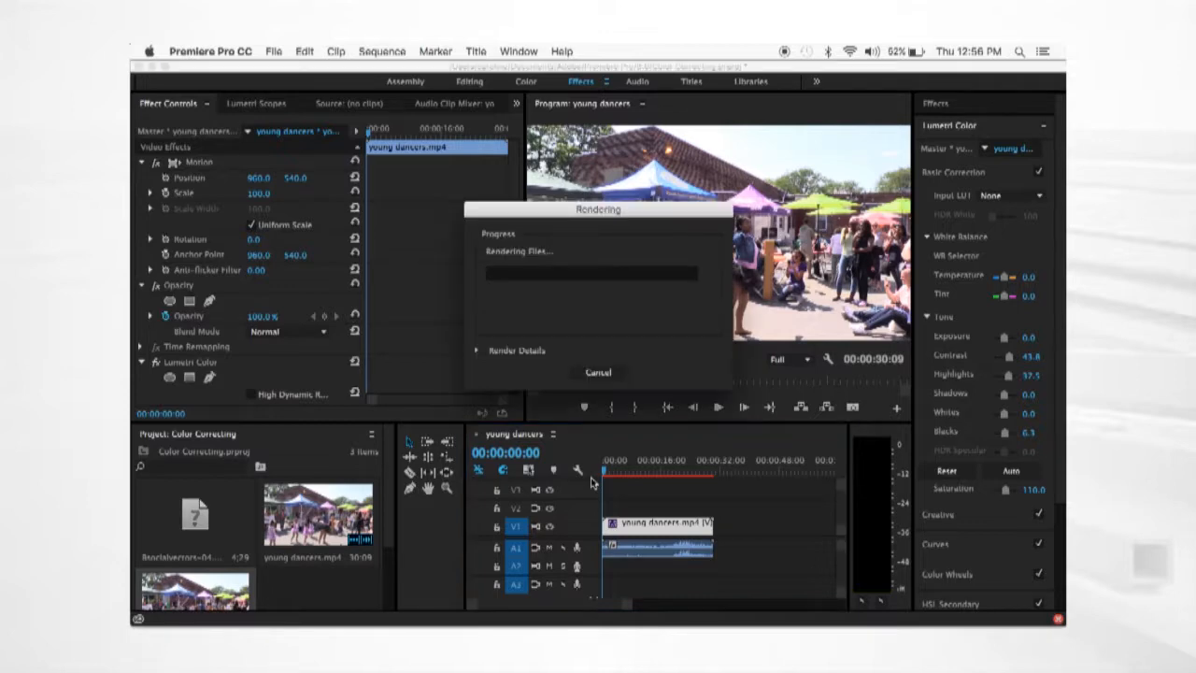